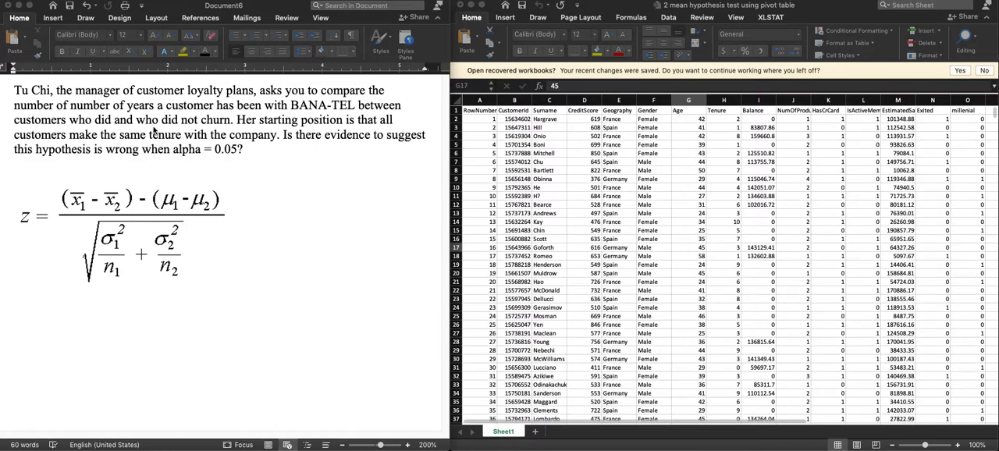
# Step: Add the heading line "group 1: did not exit (churn)" below the z formula
pyautogui.click(96, 313)
pyautogui.write('group 1: did not ')
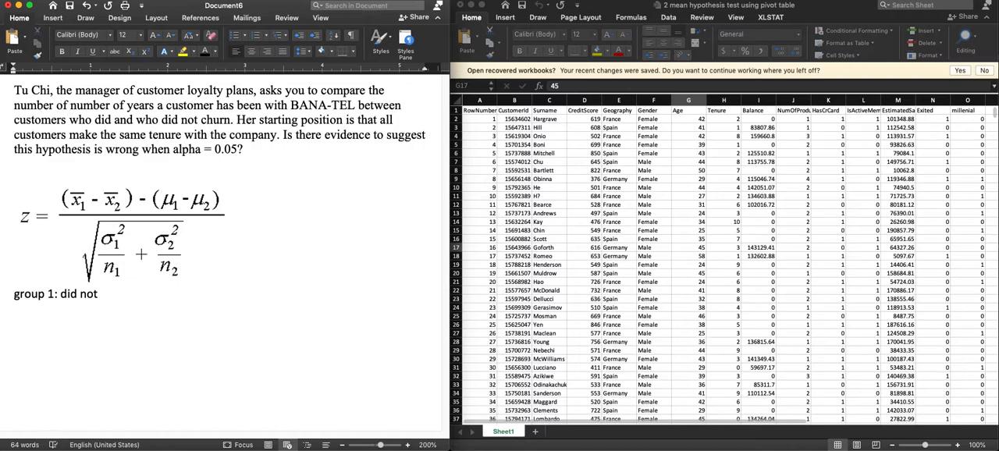
pyautogui.write('exit (churn)')
pyautogui.press('Return')
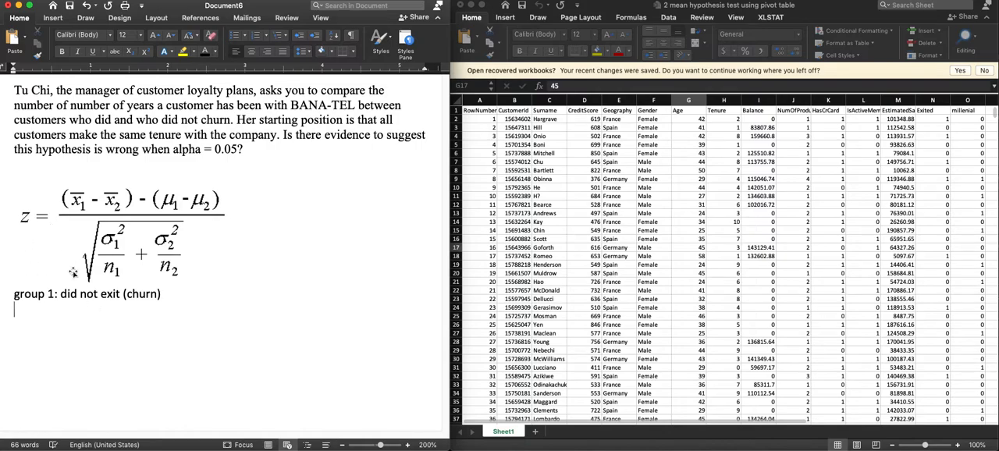
# Step: List "mean", "standard deviation" and "count" on separate lines under the group 1 heading
pyautogui.write('mean')
pyautogui.press('Return')
pyautogui.write('standard deviation')
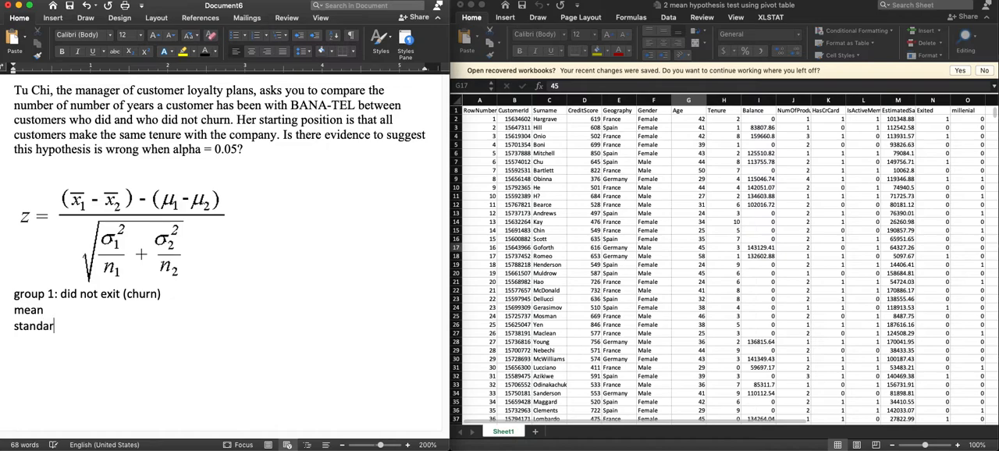
pyautogui.press('Return')
pyautogui.write('count')
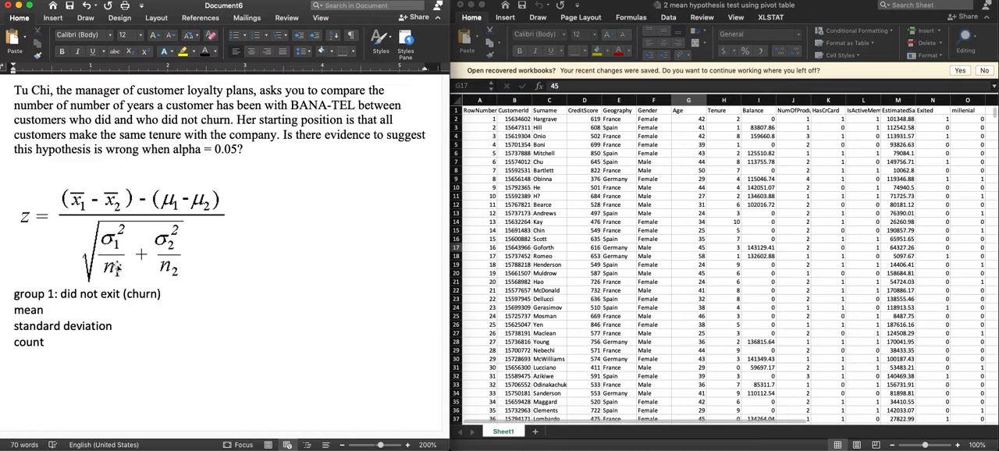
# Step: Leave a blank line below the group 1 list and add the heading "group 2: did exit (churn)"
pyautogui.press('Return')
pyautogui.write('group 2: did exit (churh')
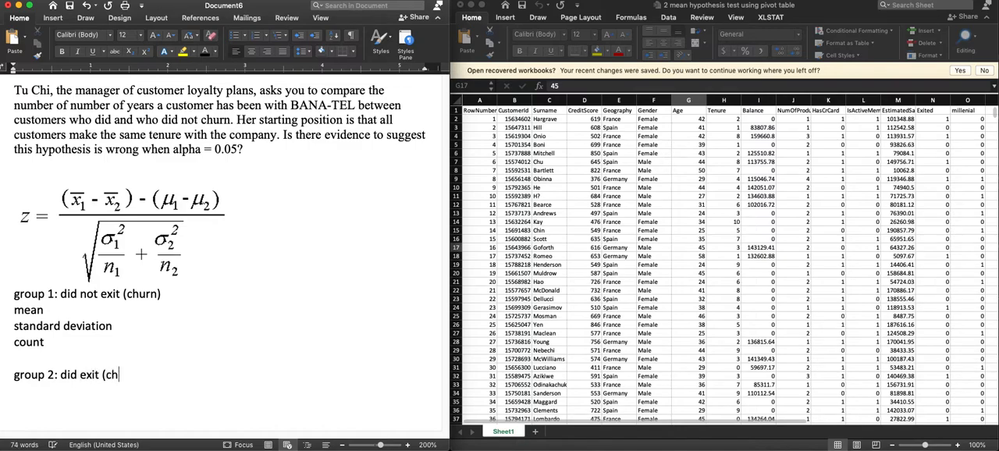
pyautogui.press('BackSpace')
pyautogui.write('n)')
pyautogui.press('Return')
# Step: List "mean", "standard deviation" and "count" under the group 2 heading, with "deviation" spelled correctly
pyautogui.write('mean')
pyautogui.press('Return')
pyautogui.write('s')
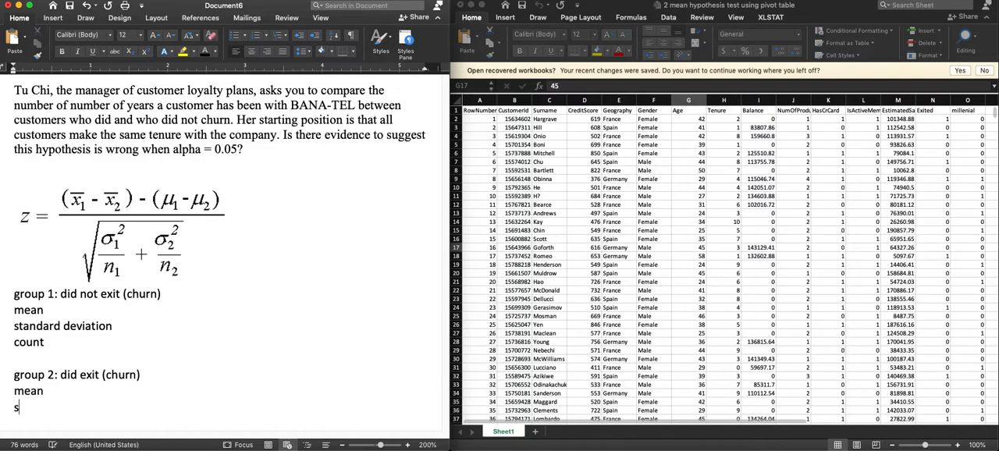
pyautogui.write('tandard divation')
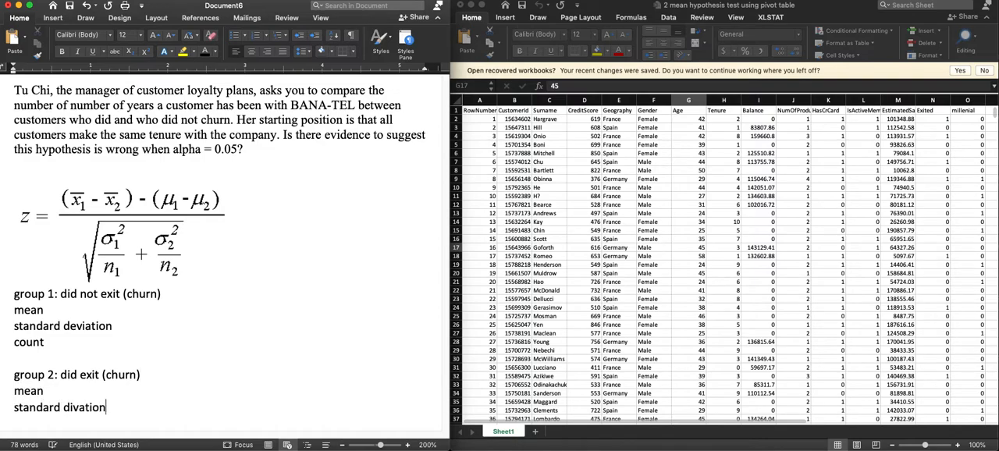
pyautogui.press('Return')
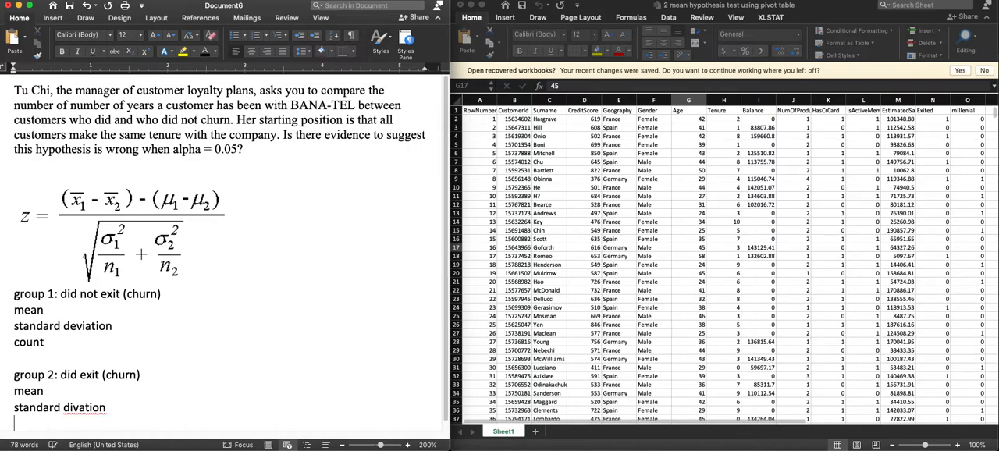
pyautogui.click(71, 408)
pyautogui.press('BackSpace')
pyautogui.write('e')
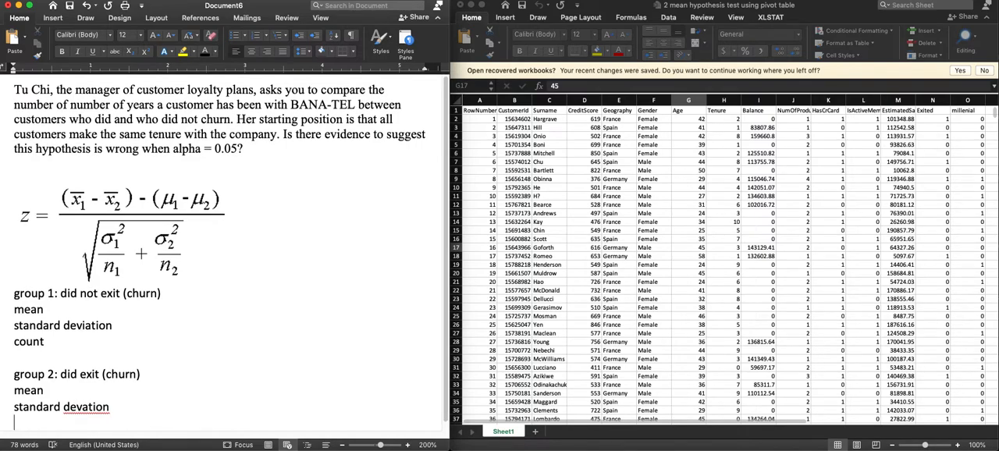
pyautogui.click(84, 407)
pyautogui.write('i')
pyautogui.click(62, 419)
pyautogui.write('count')
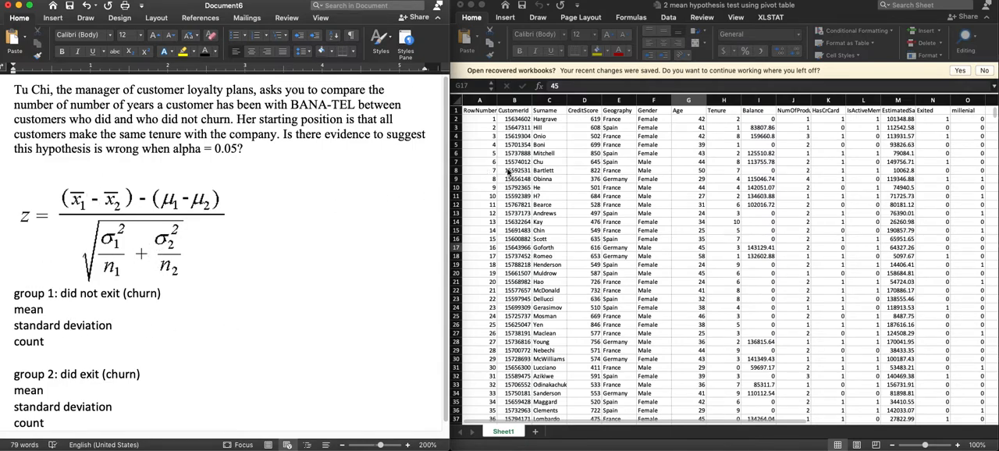
# Step: Switch to the Excel workbook and open XLSTAT's two-sample t-test and z-test, placing its dialog clear of the Tenure and Exited columns
pyautogui.click(662, 178)
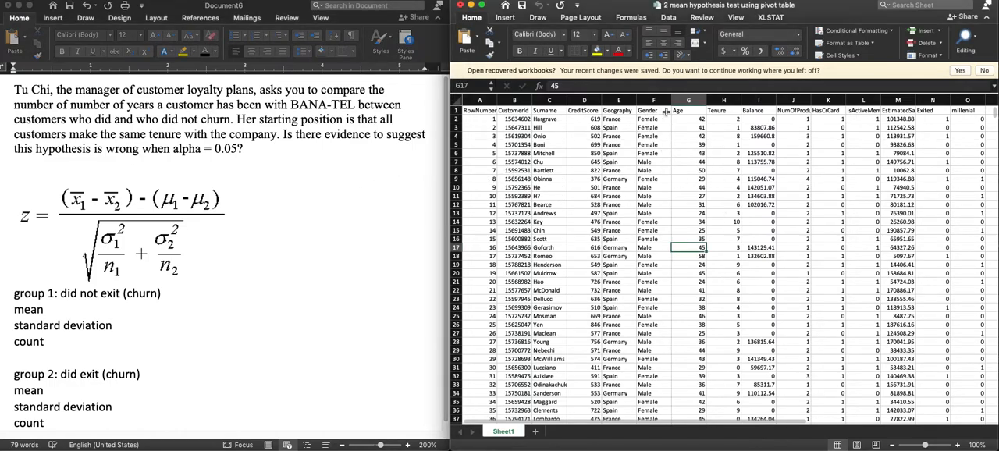
pyautogui.click(717, 100)
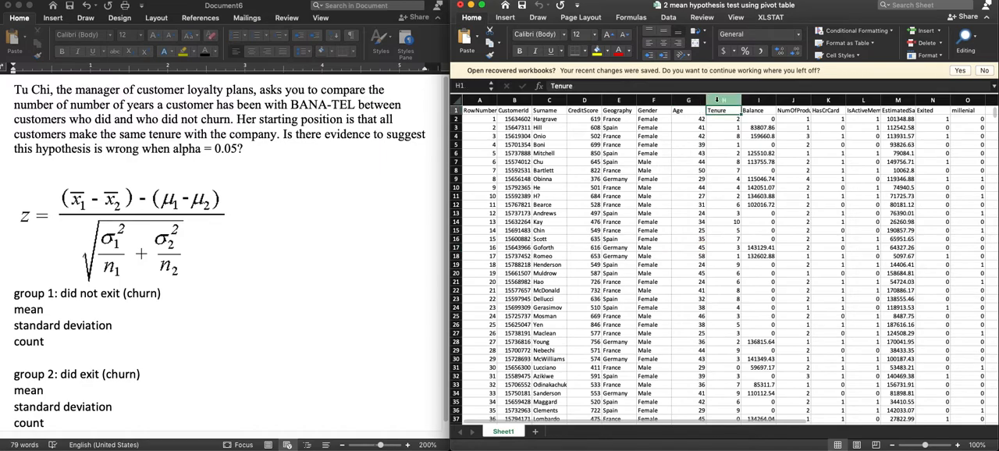
pyautogui.click(723, 128)
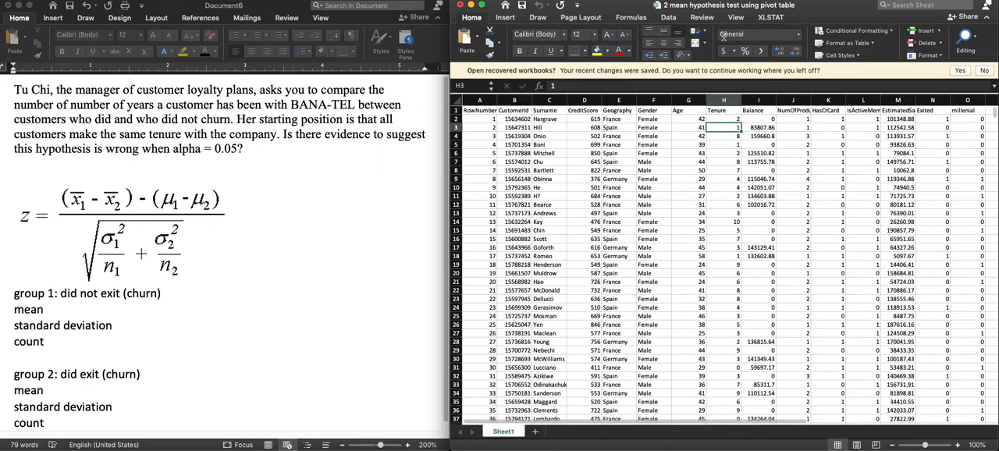
pyautogui.click(770, 20)
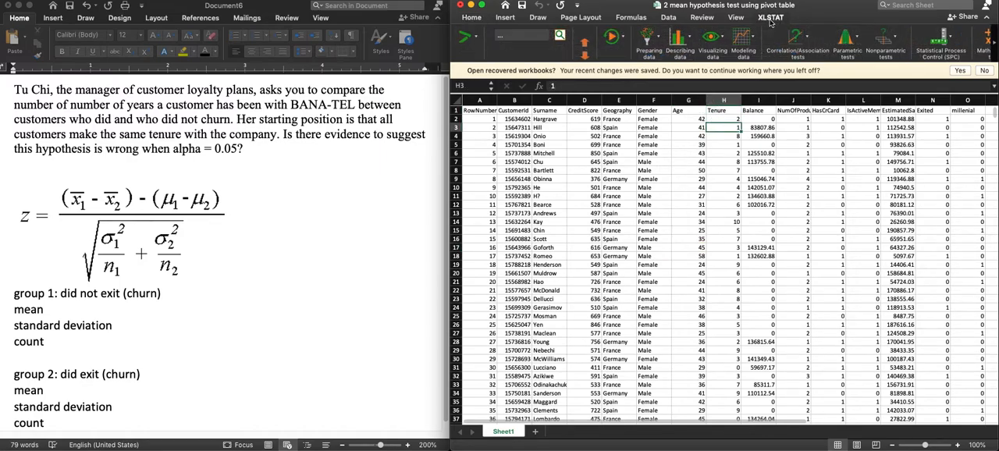
pyautogui.click(841, 41)
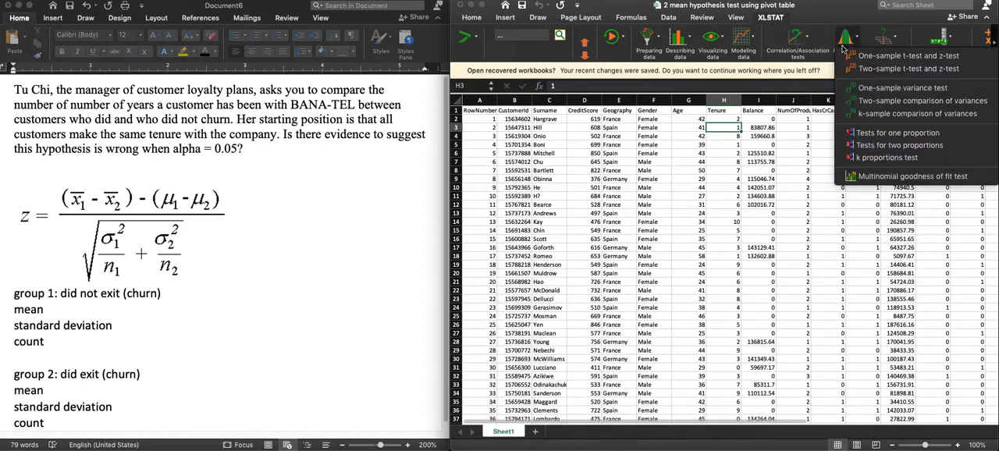
pyautogui.click(873, 75)
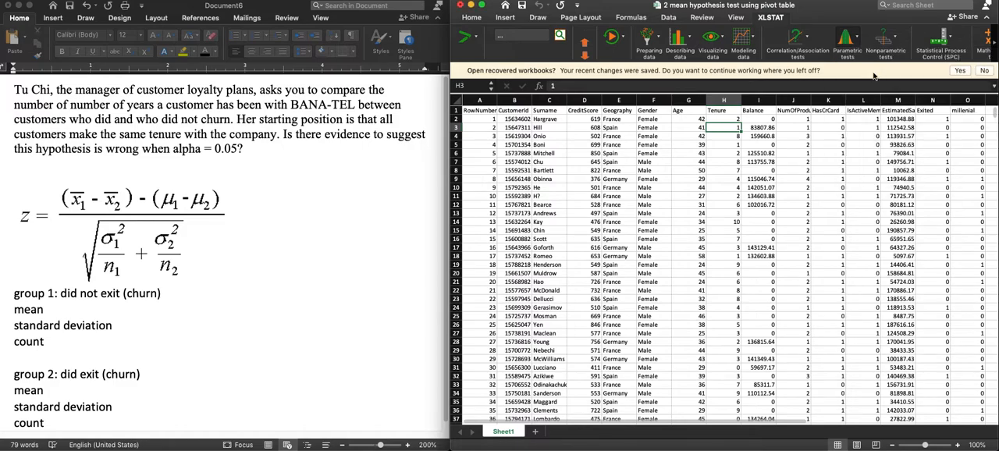
pyautogui.moveTo(741, 233); pyautogui.dragTo(552, 205)
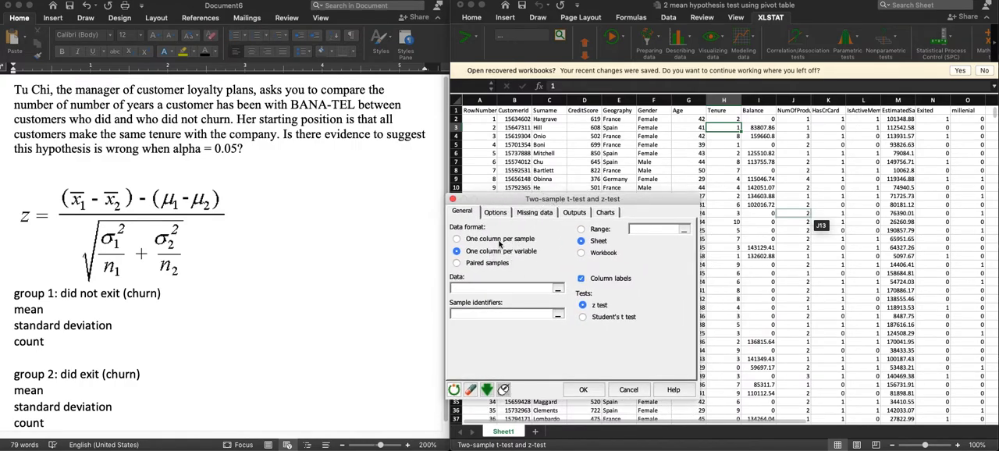
# Step: Use the Tenure column H as the test data and the Exited column N as the sample identifiers
pyautogui.click(722, 100)
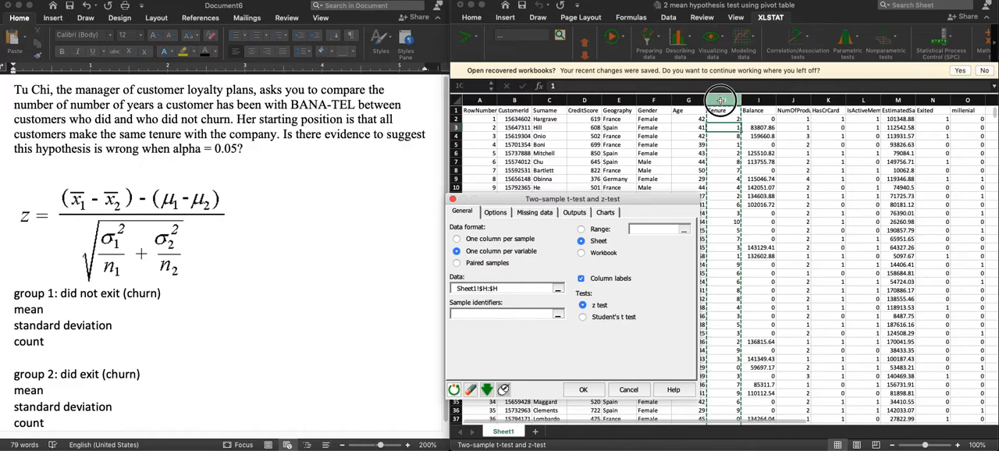
pyautogui.click(485, 315)
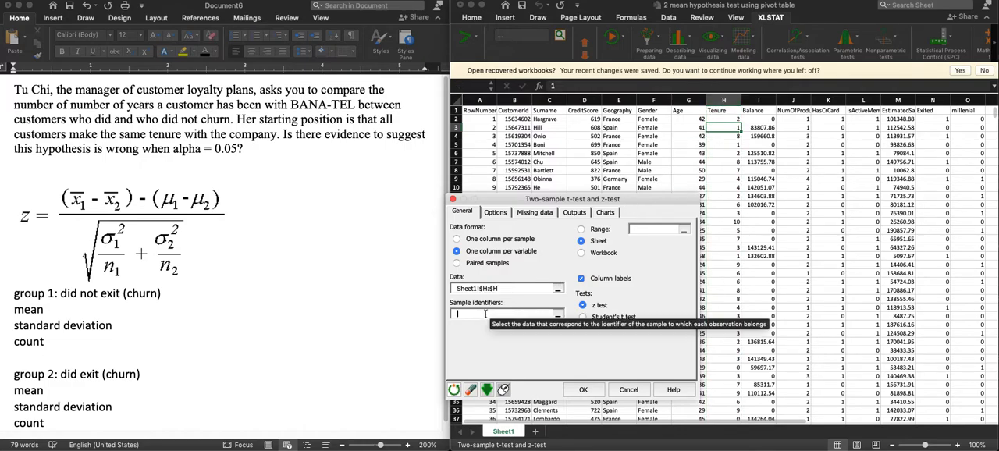
pyautogui.click(931, 100)
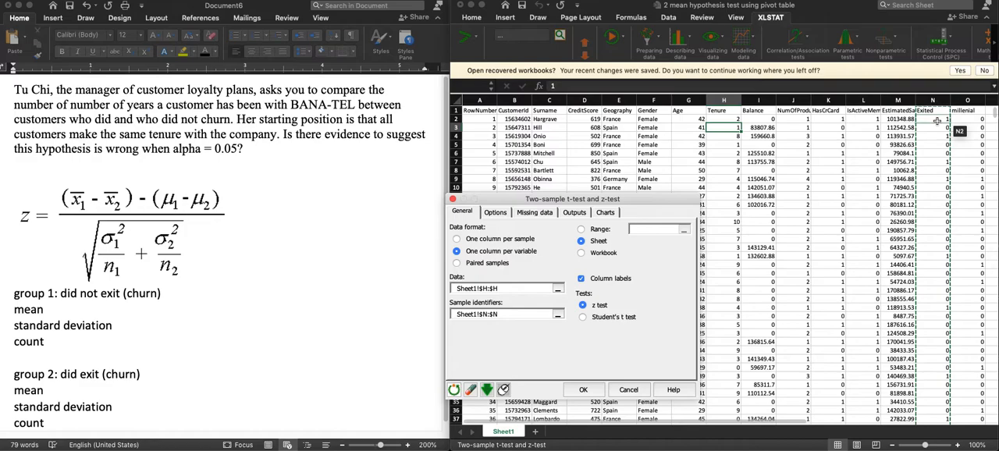
# Step: Check the alternative hypothesis and significance level in the test options and run the two-sample z-test
pyautogui.click(496, 213)
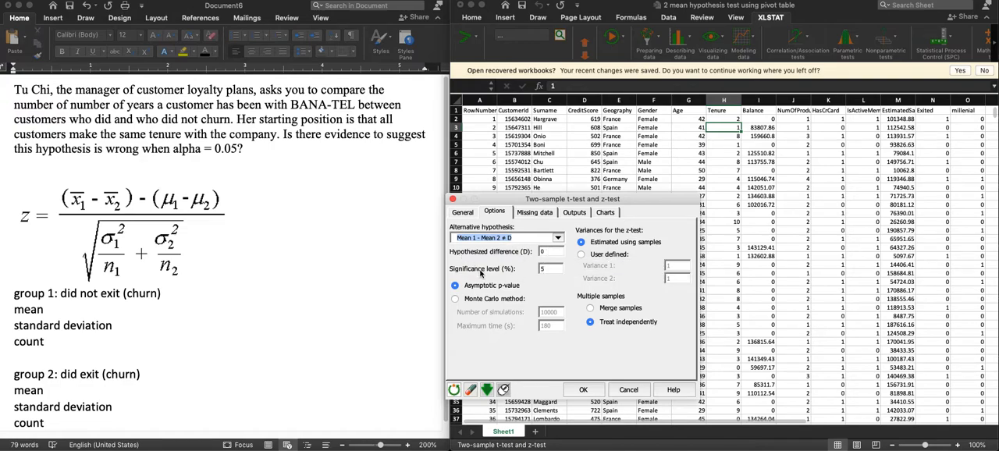
pyautogui.click(585, 390)
pyautogui.click(743, 377)
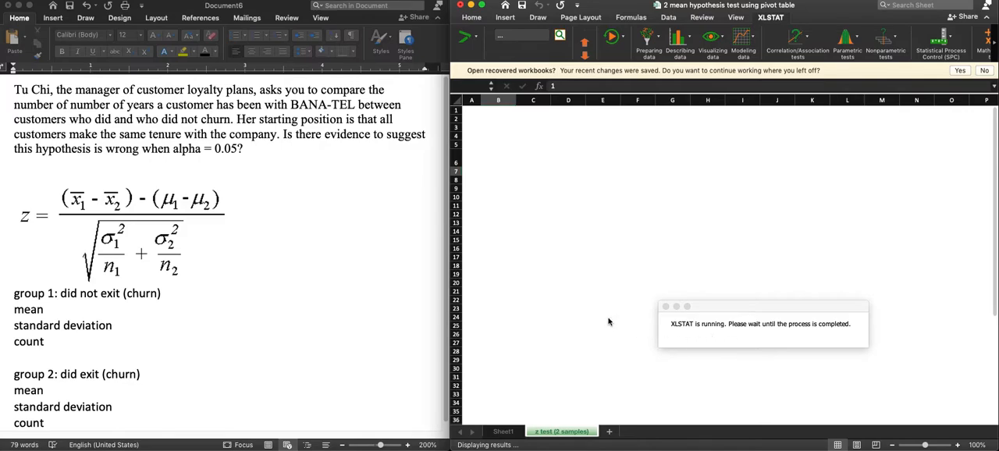
# Step: Find the Tenure statistics by Exited group in the results and enter 5.033 as group 1's mean in the Word document
pyautogui.scroll(-5, 741, 327)
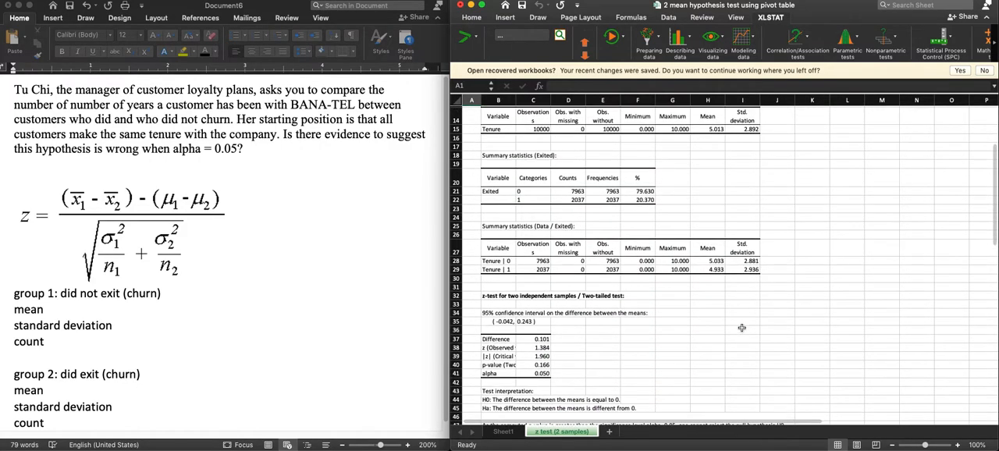
pyautogui.scroll(-1, 741, 328)
pyautogui.scroll(-1, 741, 328)
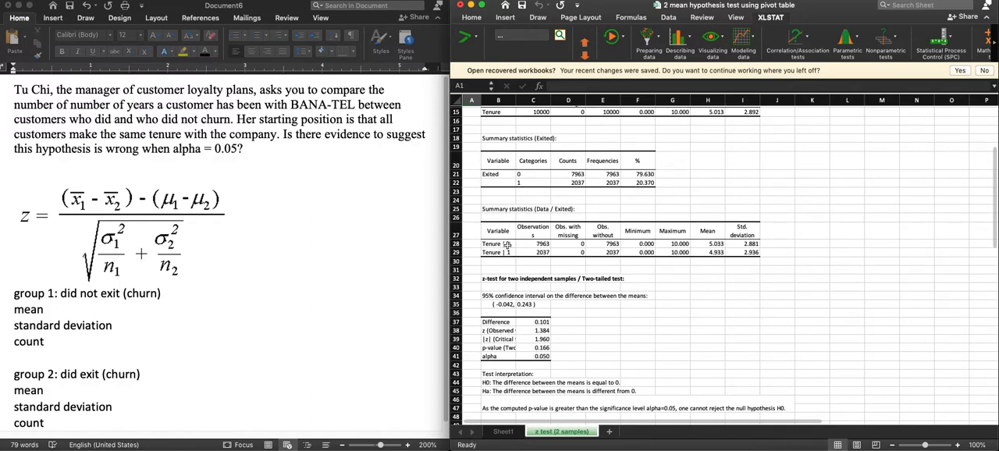
pyautogui.click(700, 244)
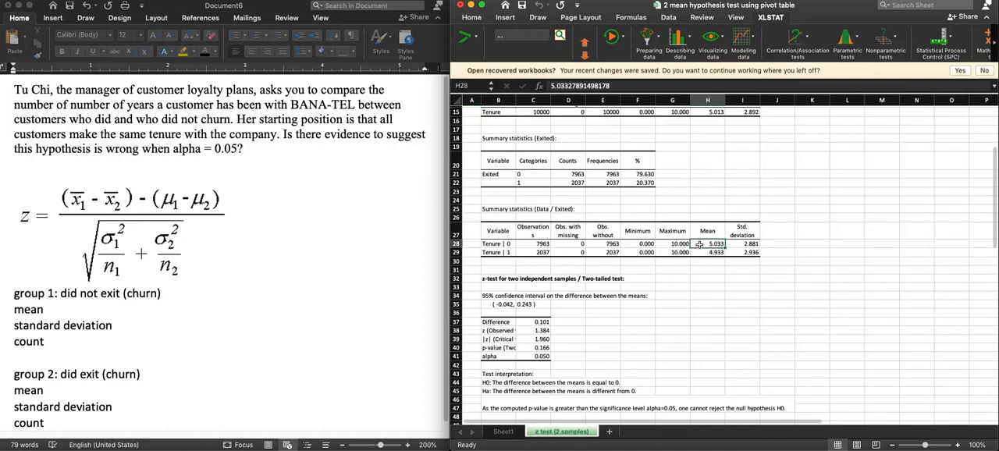
pyautogui.click(162, 309)
pyautogui.click(162, 307)
pyautogui.write(': ')
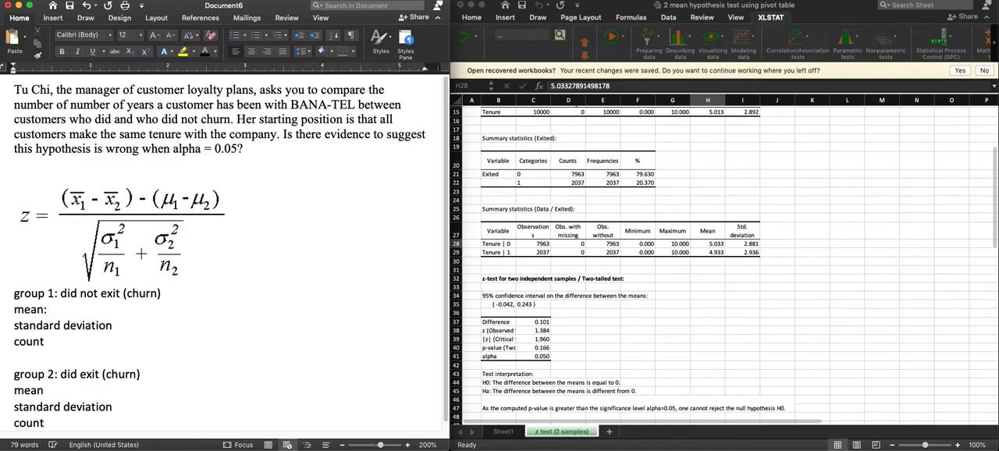
pyautogui.write('5.033')
pyautogui.press('Down')
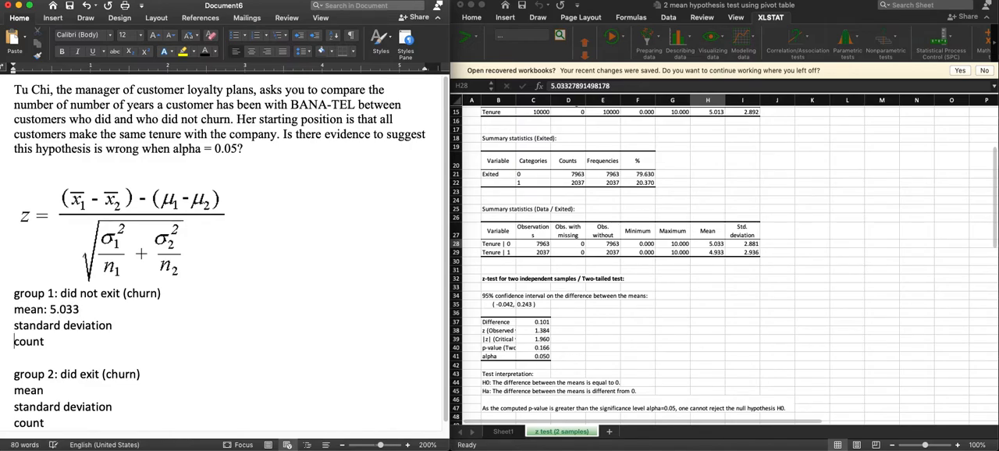
# Step: Enter 2.88 as group 1's standard deviation and 7963 as its count
pyautogui.click(156, 329)
pyautogui.write(': 2.88')
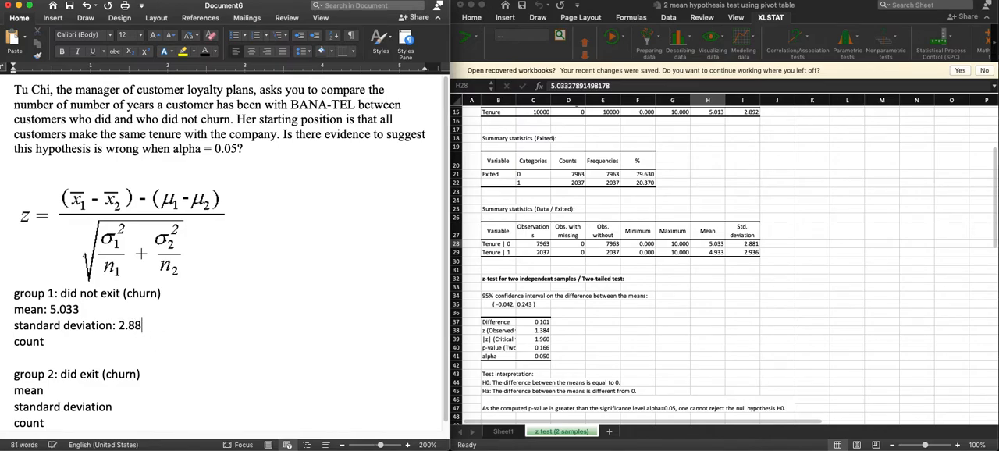
pyautogui.click(141, 338)
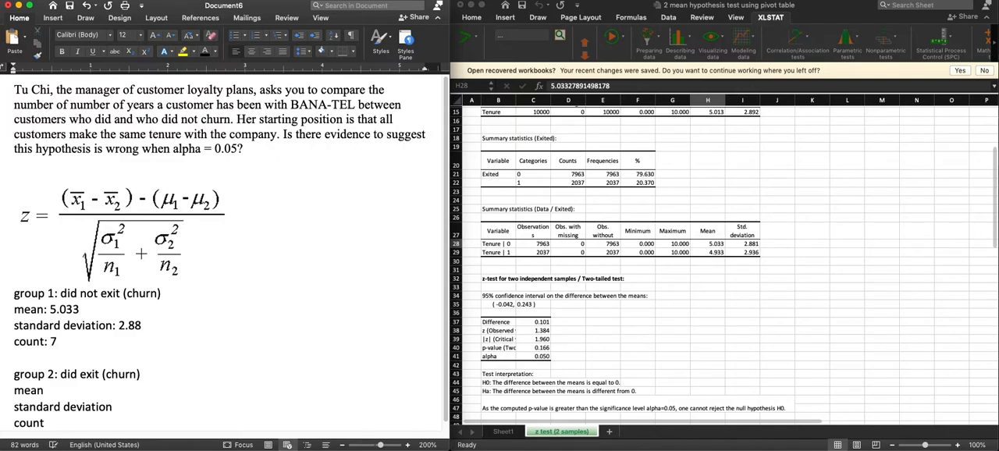
pyautogui.write(': 7963')
# Step: Enter 4.933 as group 2's mean
pyautogui.write('4.')
pyautogui.write('92')
pyautogui.press('BackSpace')
pyautogui.write('33')
# Step: Enter 2.9 as group 2's standard deviation and 2037 as its count
pyautogui.click(197, 408)
pyautogui.write(': 2.9 count: ')
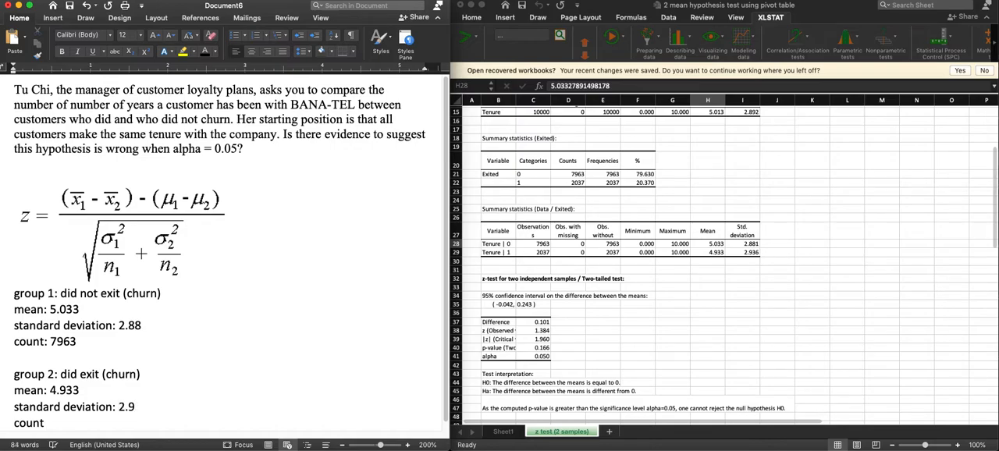
pyautogui.write('2037')
# Step: Widen column B on the Excel z-test results sheet to fit the row labels, and select the observed z value
pyautogui.moveTo(598, 253); pyautogui.dragTo(728, 255)
pyautogui.click(708, 277)
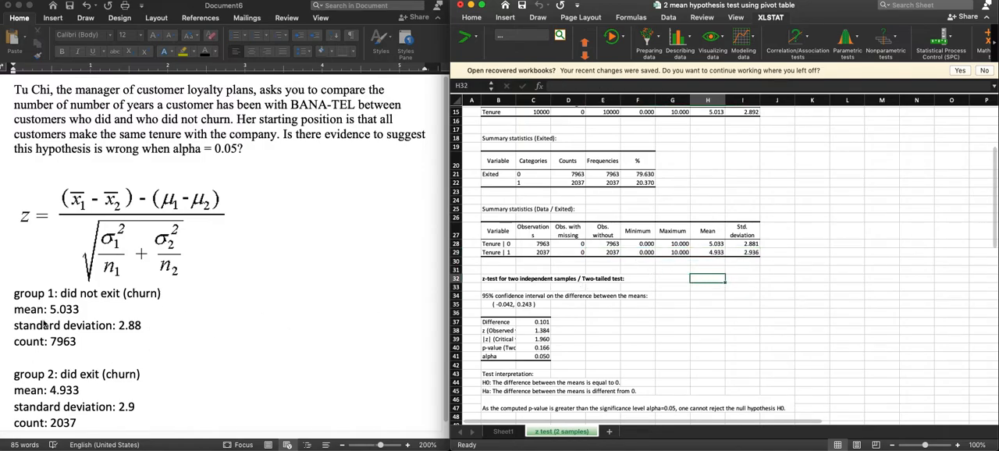
pyautogui.moveTo(516, 100); pyautogui.dragTo(537, 95)
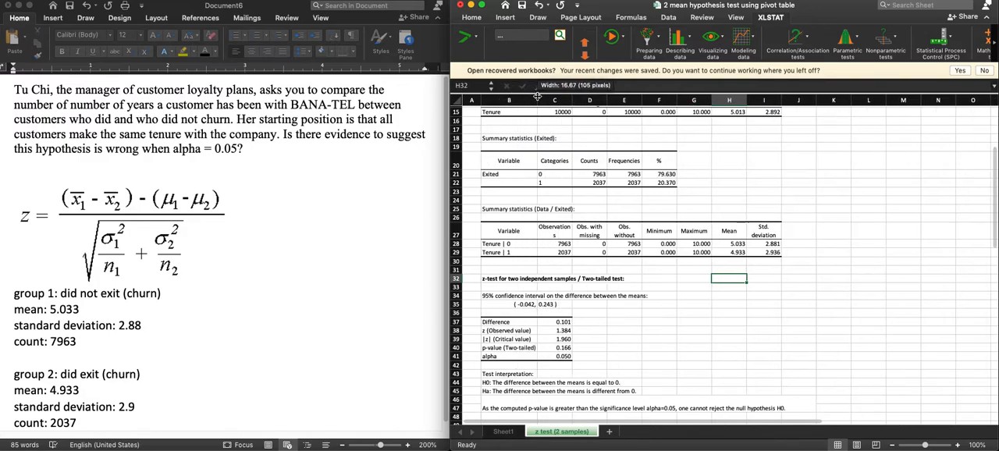
pyautogui.click(521, 331)
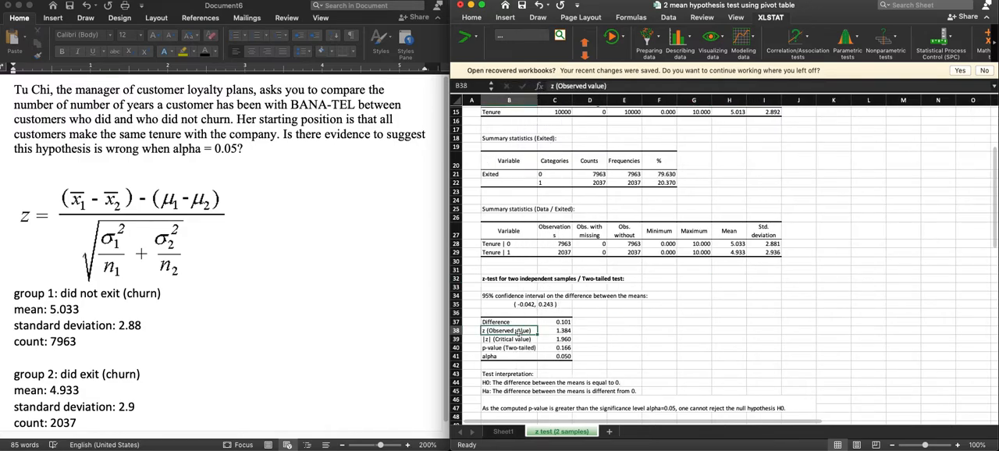
pyautogui.click(565, 331)
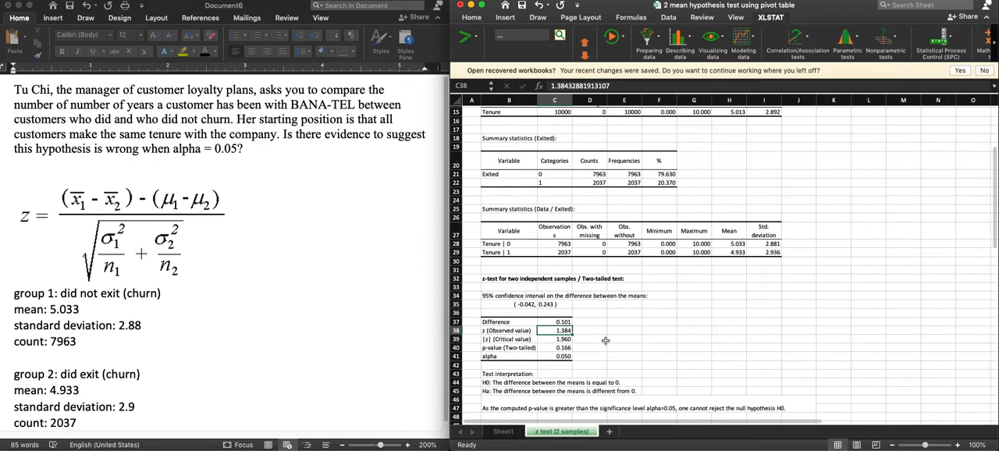
# Step: Add the line "Z = 1.384" below the question in the Word document, copying the observed z value from the results
pyautogui.click(185, 160)
pyautogui.write('Z =')
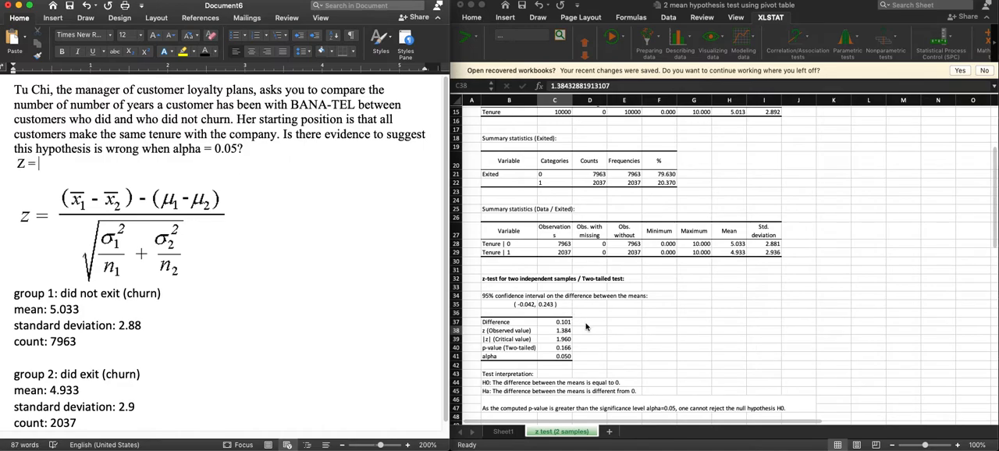
pyautogui.click(555, 330)
pyautogui.press('cmd+c')
pyautogui.click(89, 156)
pyautogui.press('cmd+v')
# Step: Select the conclusion sentence of the test interpretation on the z-test results sheet
pyautogui.click(563, 332)
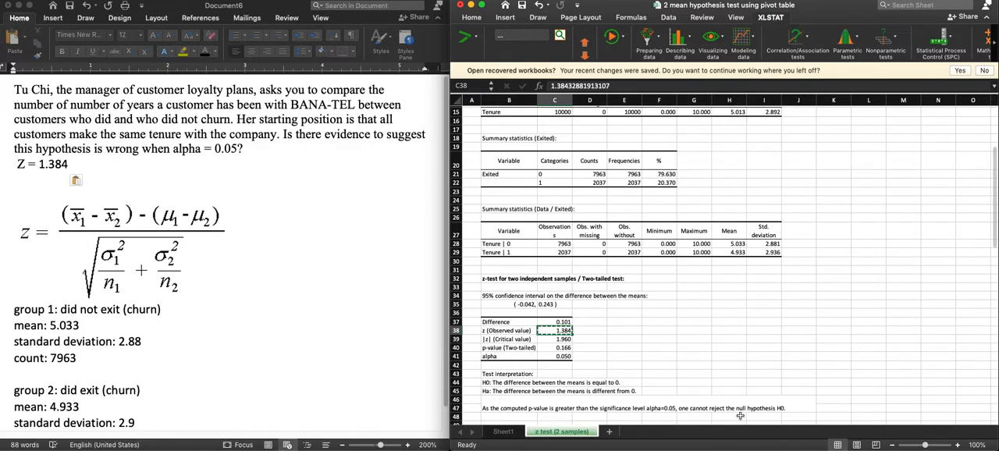
pyautogui.click(500, 408)
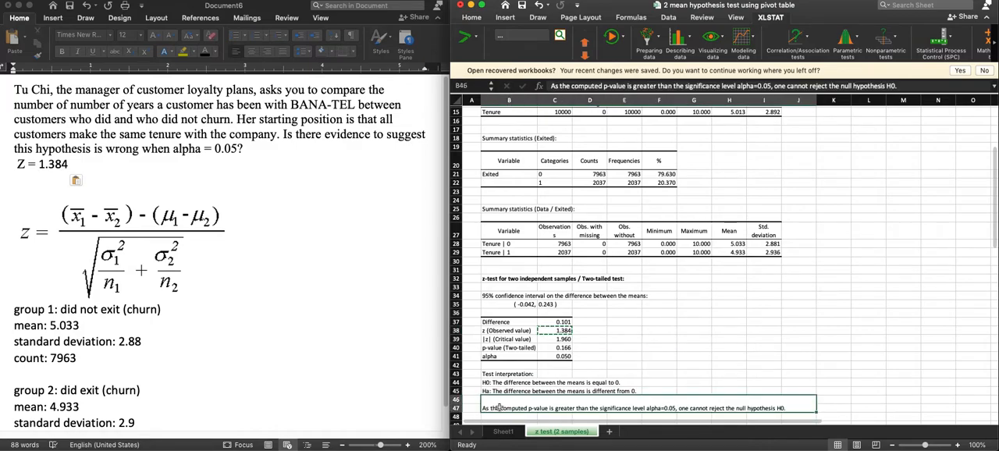